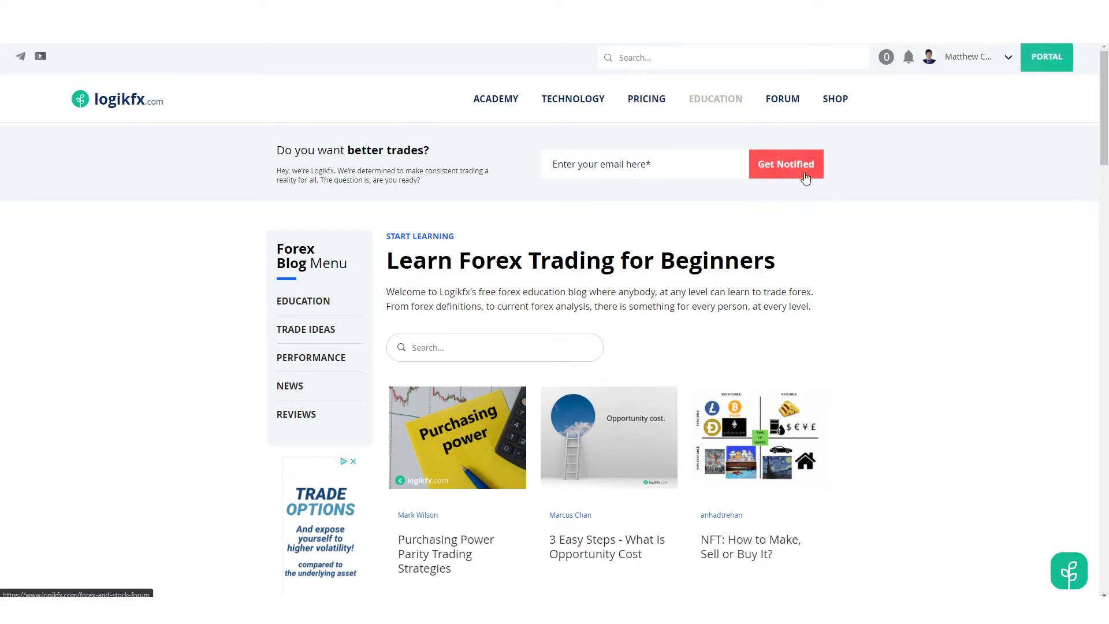
Locate the PORTAL button at the top right of the 'Learn Forex Trading for Beginners' blog page
mouse_move(576, 103)
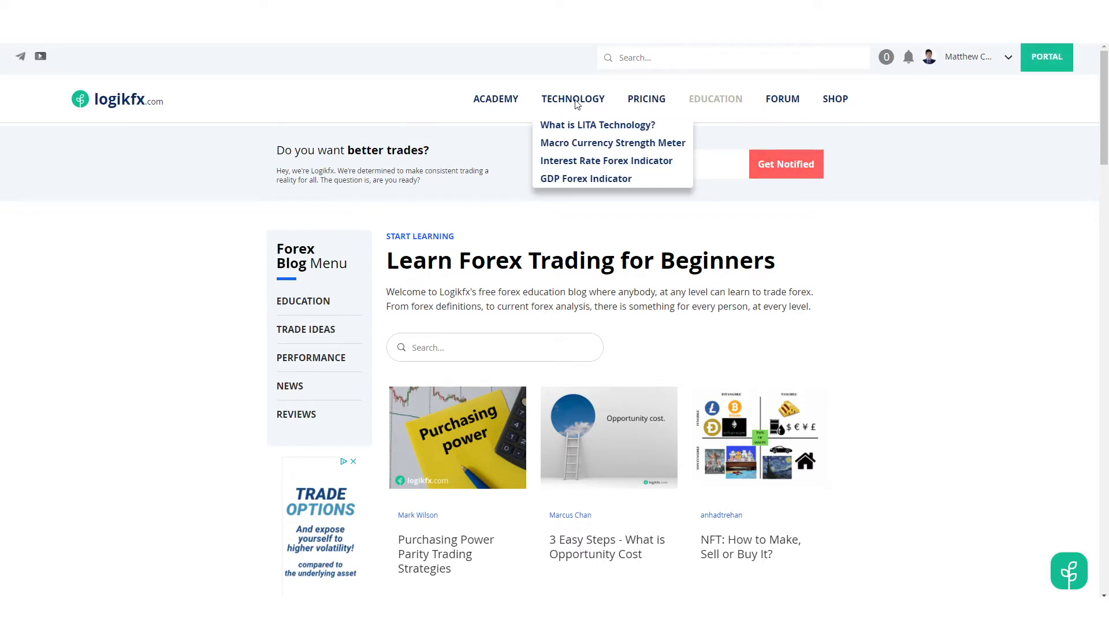
Enter the member portal and expand Value Tools under Technology to open the Summary Dashboard
click(1055, 58)
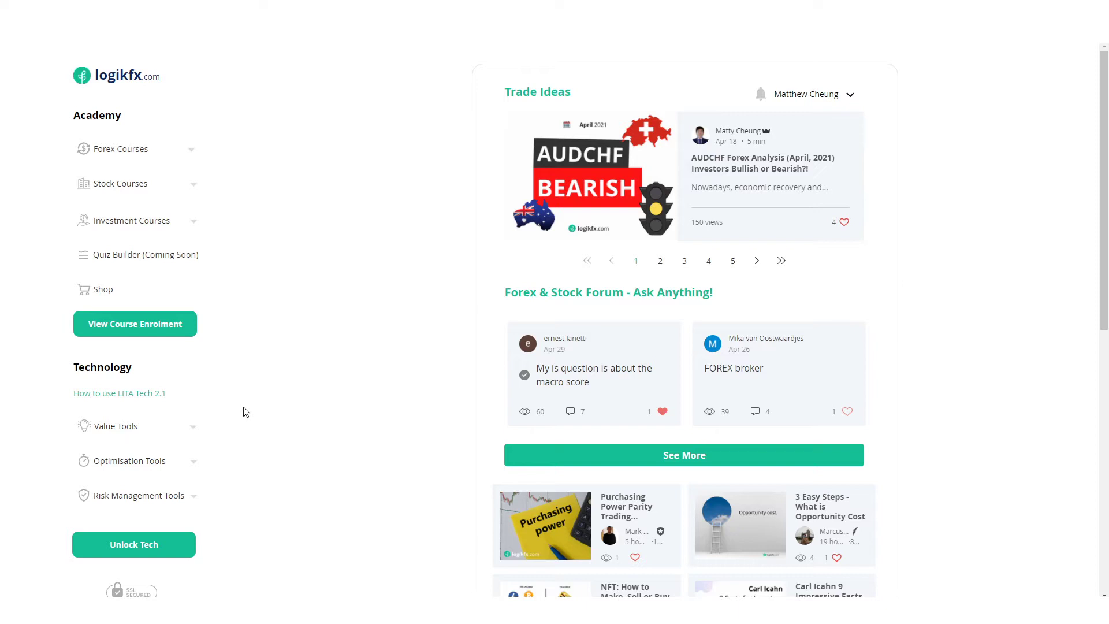
scroll(228, 413, down, 2)
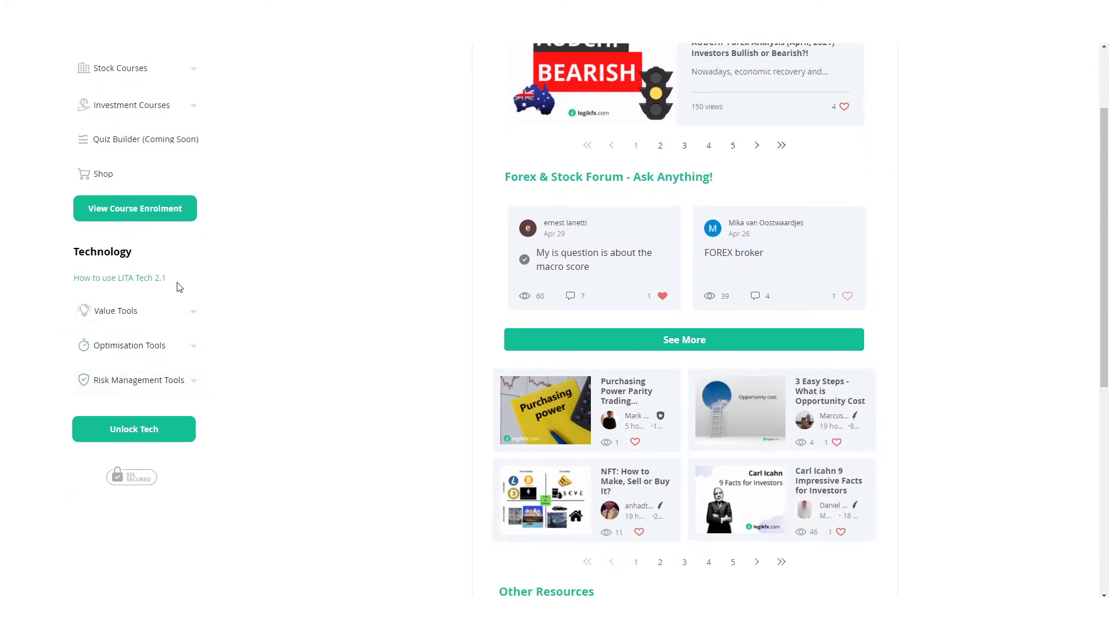
click(172, 311)
scroll(167, 370, down, 2)
click(164, 393)
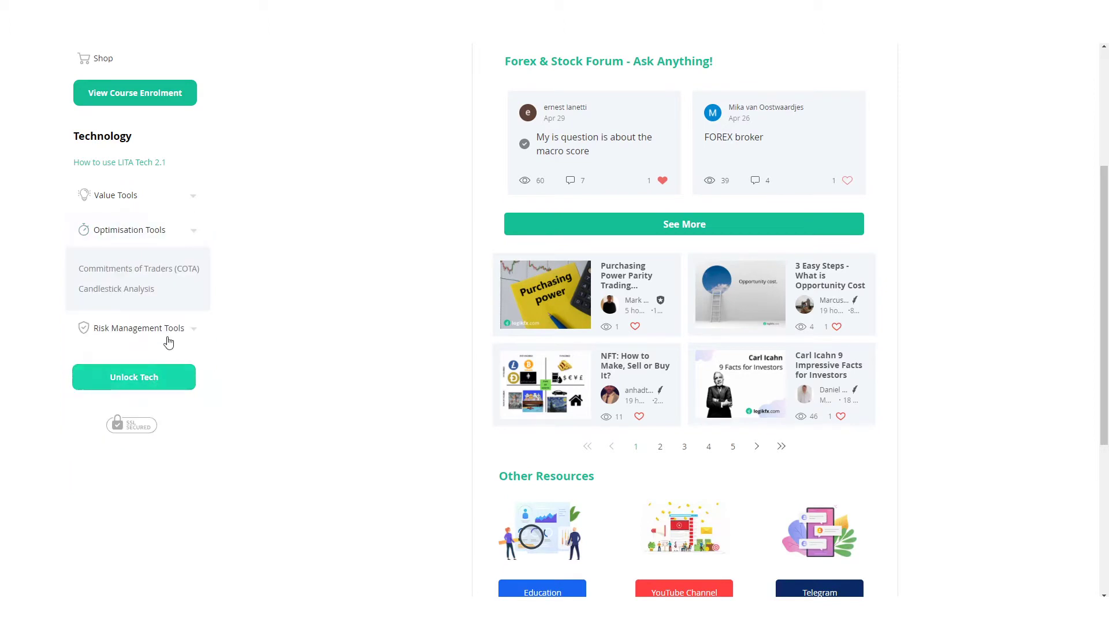
click(153, 196)
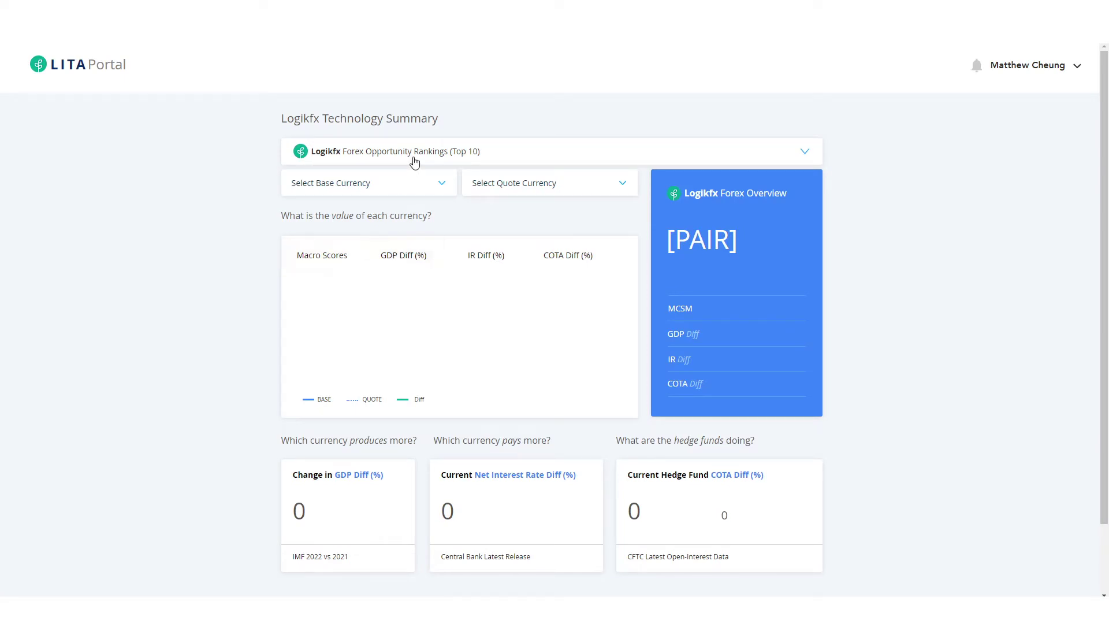
Expand the Forex Opportunity Rankings (Top 10) table showing USDMXN through NZDCHF
click(417, 157)
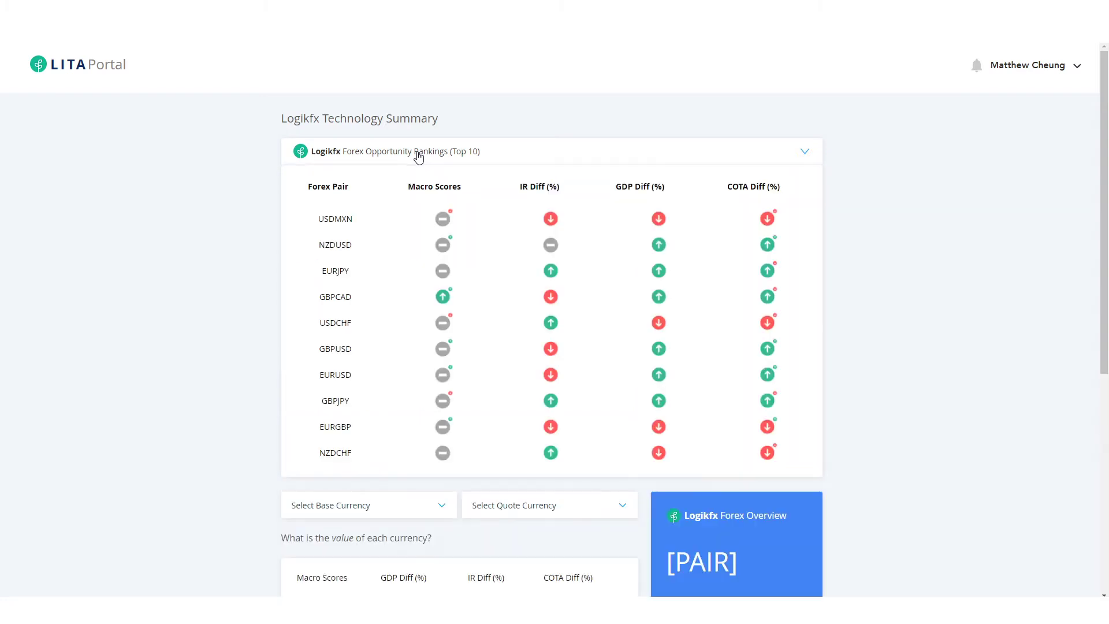
click(418, 157)
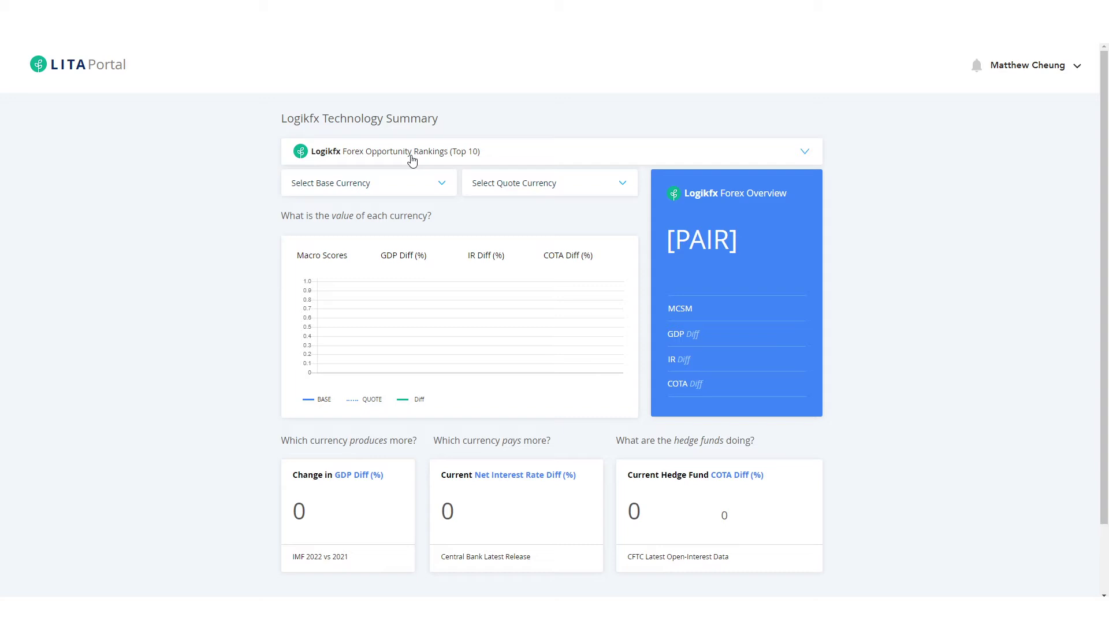
click(412, 156)
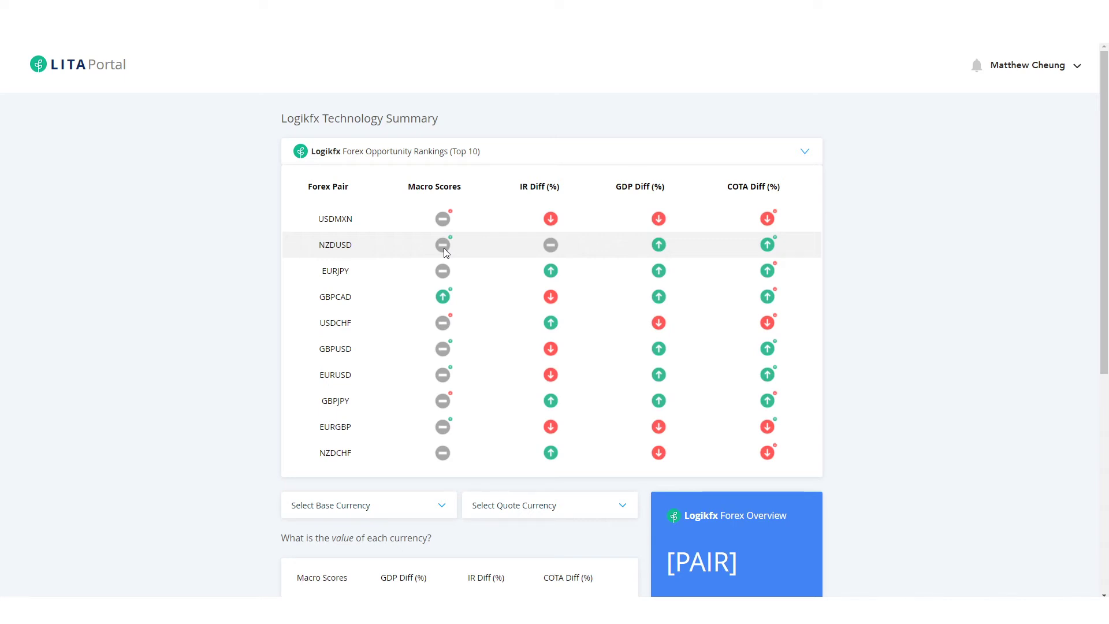
Collapse the Forex Opportunity Rankings (Top 10) panel
click(513, 157)
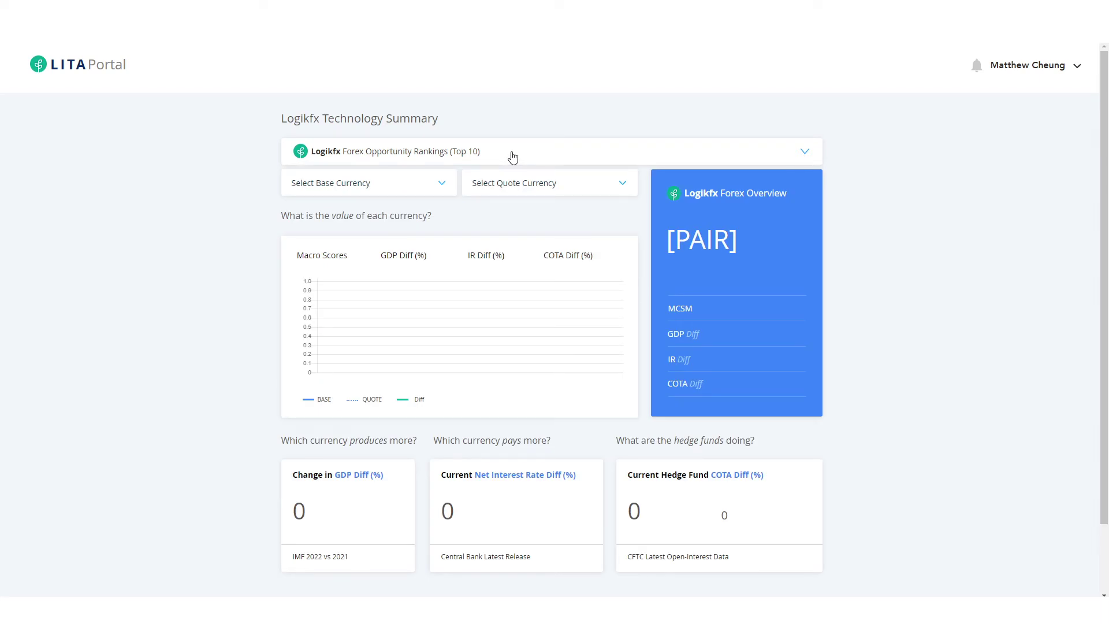
click(423, 157)
click(424, 158)
double_click(424, 158)
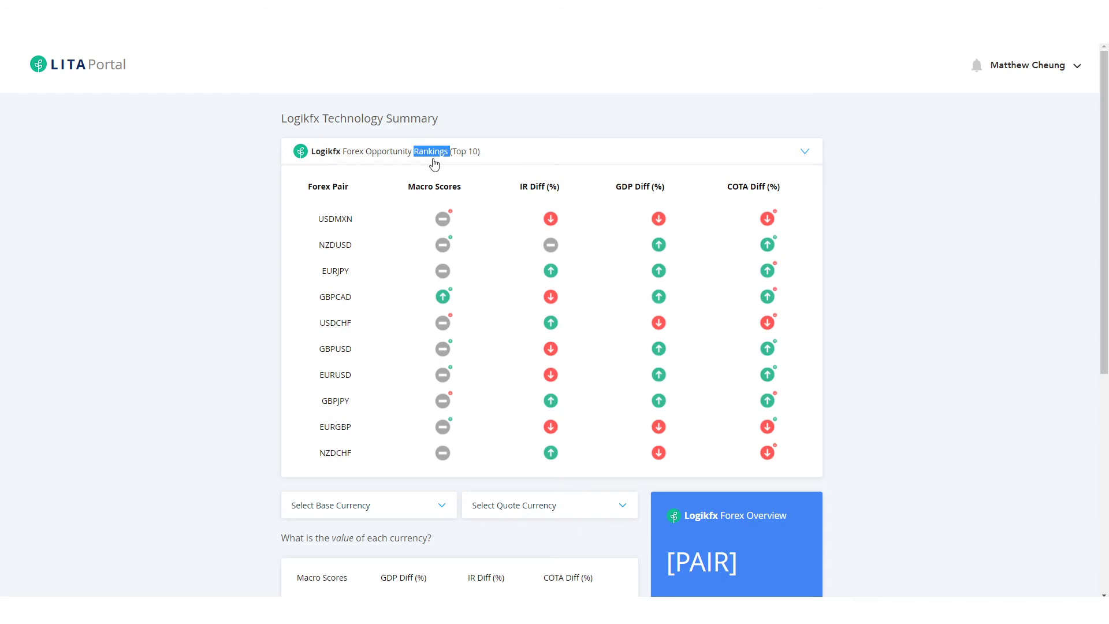
click(492, 159)
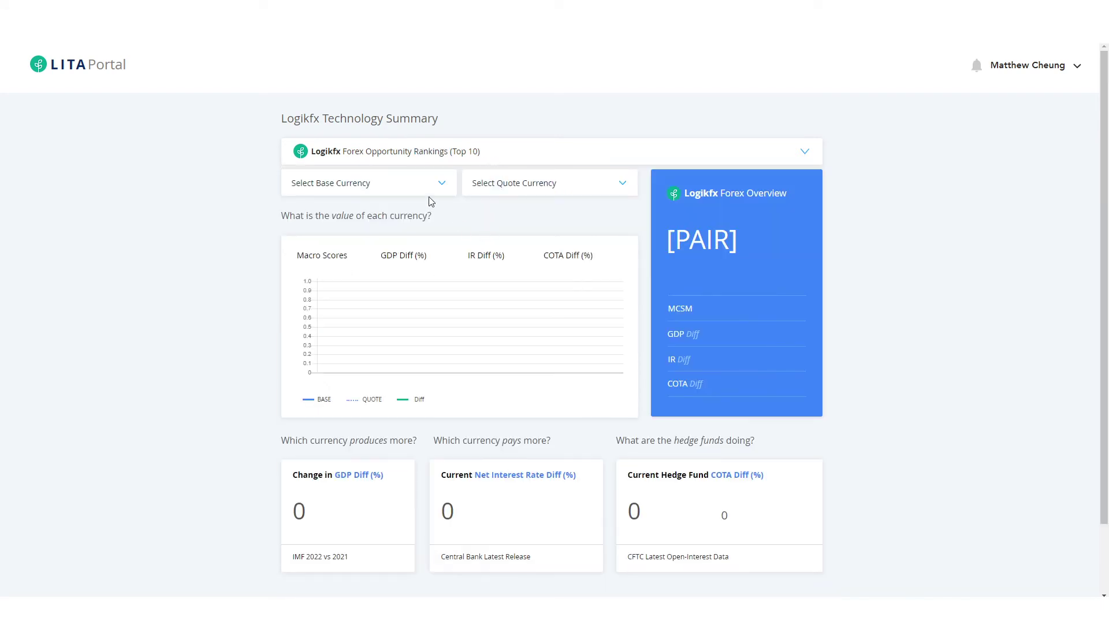
Select Great Britain (GBP) as the base currency, then pick the quote currency
click(413, 191)
click(381, 236)
click(551, 188)
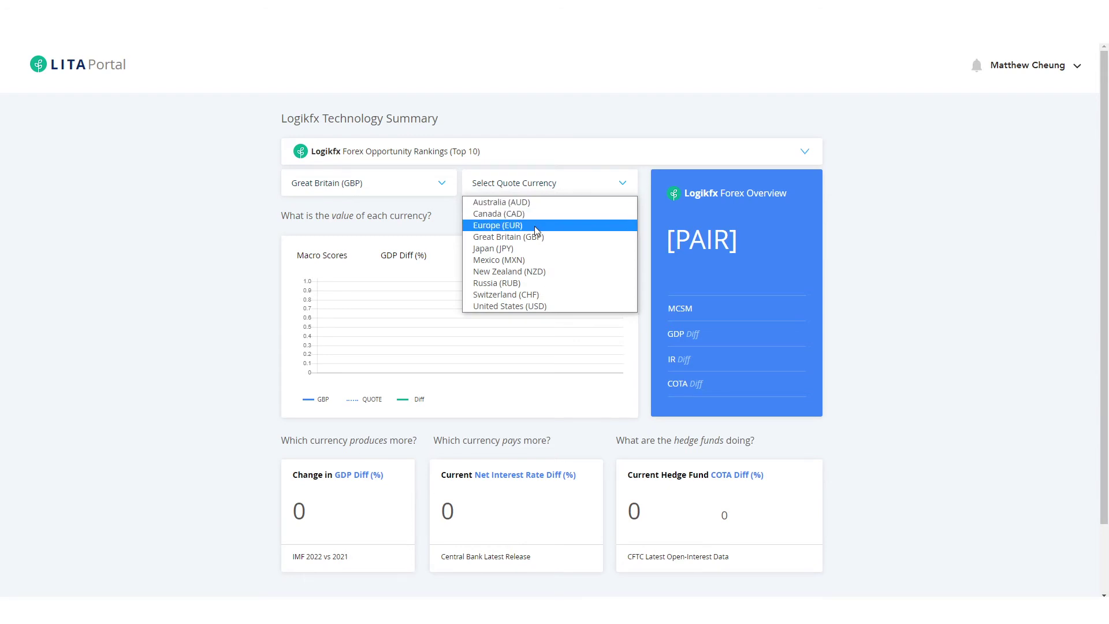
click(530, 215)
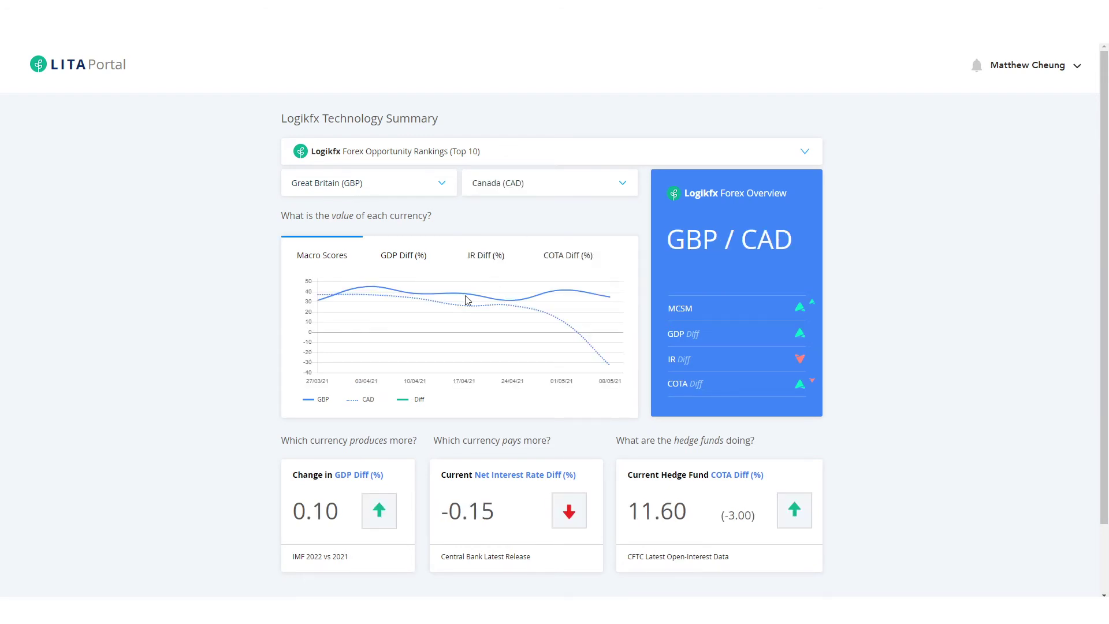
scroll(427, 320, down, 1)
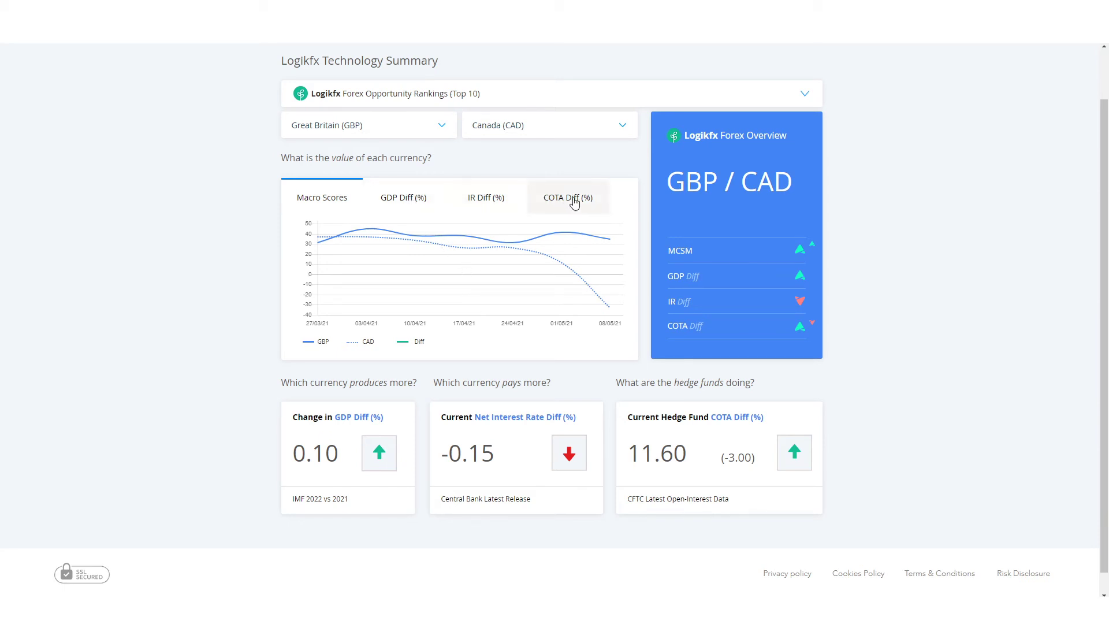
Switch the chart to GDP Diff (%) for GBP, CAD and their difference, 2008–2022
click(396, 206)
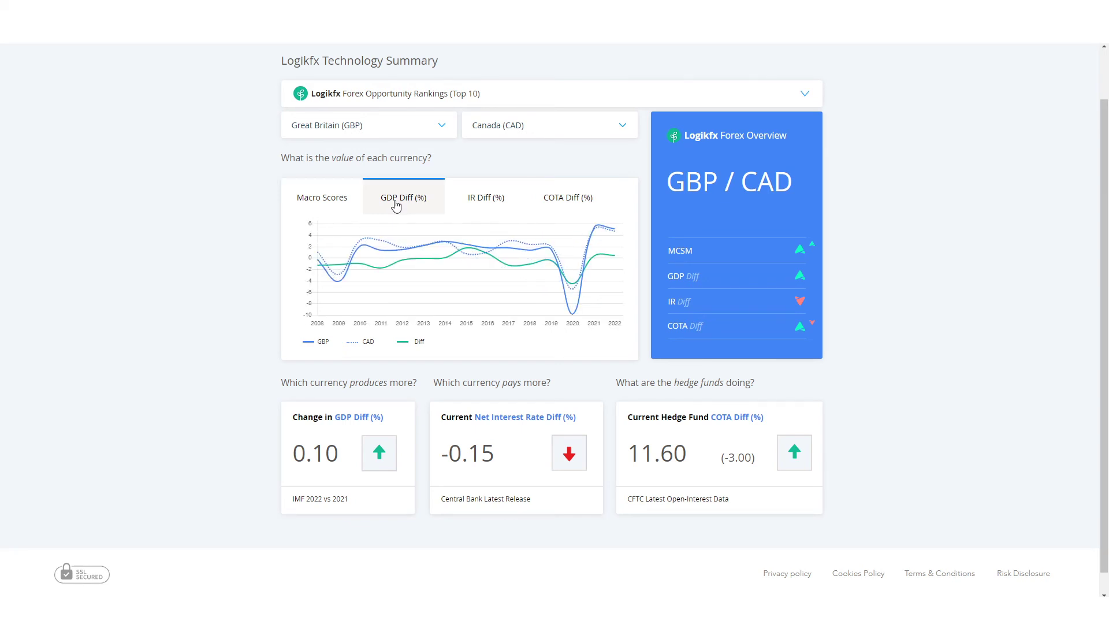
click(507, 207)
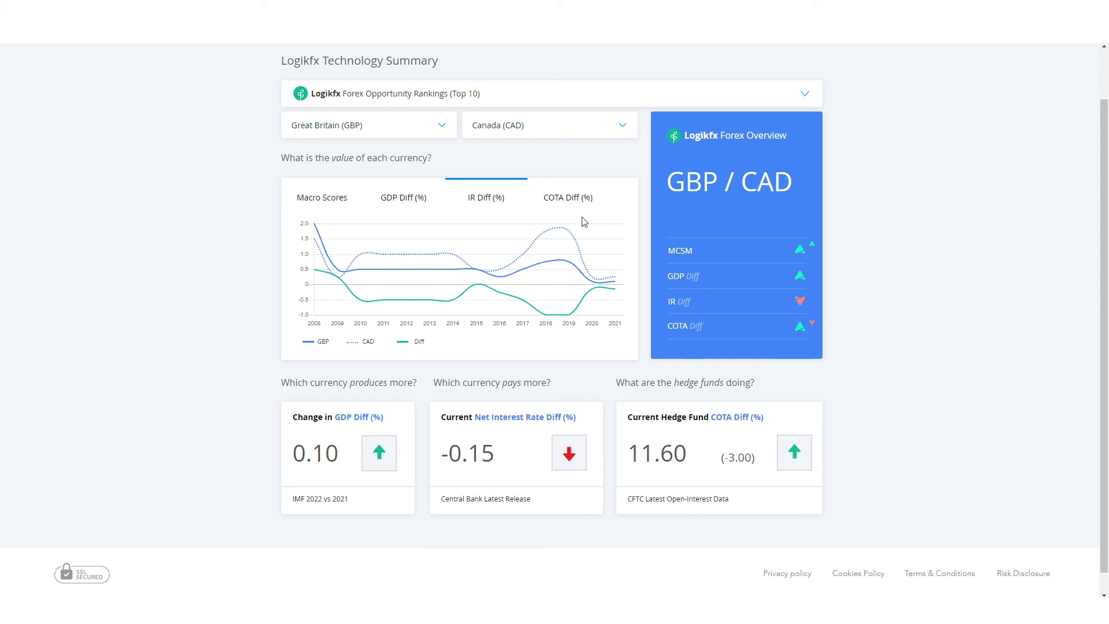
click(574, 200)
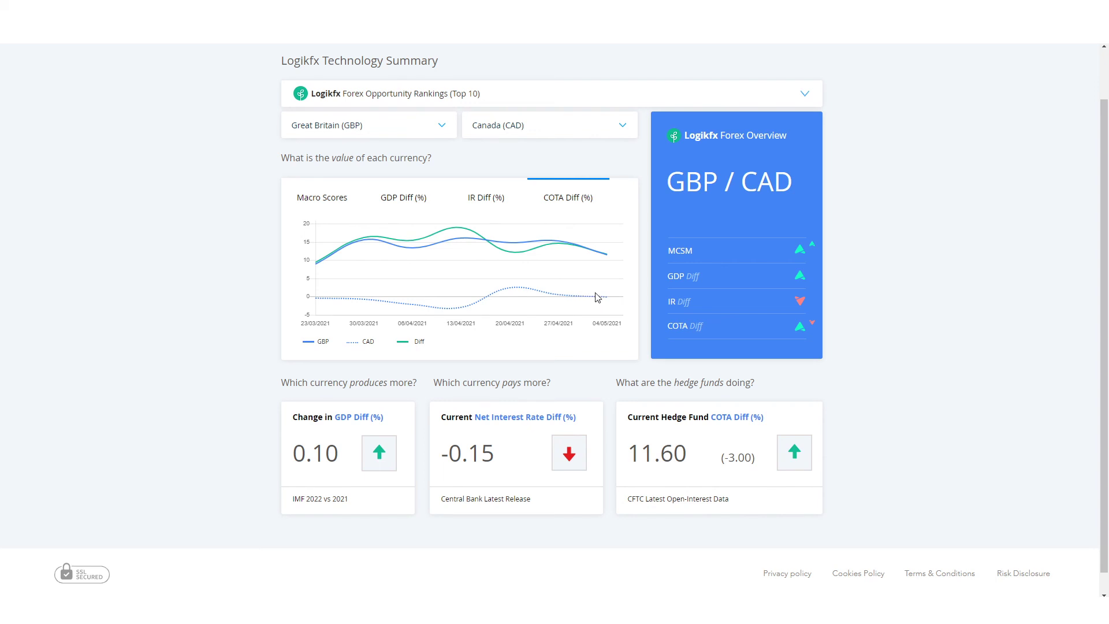
scroll(601, 294, up, 1)
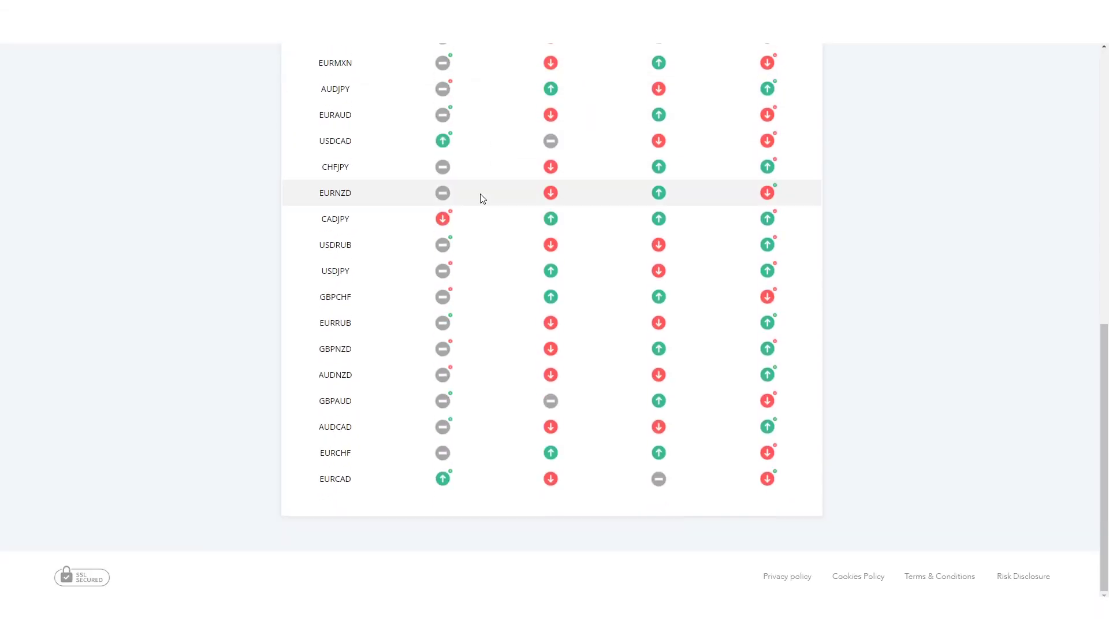
Scroll back up to the Value Tools list on the portal home page
scroll(485, 208, up, 10)
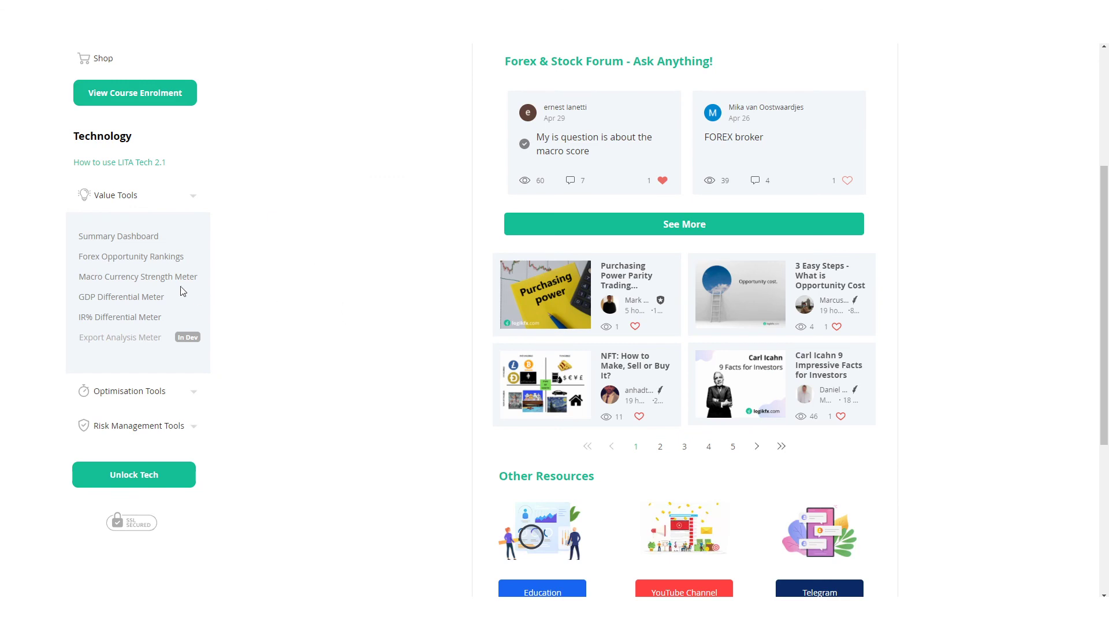
Open the Macro Currency Strength, GDP Differential and IR% Differential meters in new tabs
right_click(144, 279)
click(151, 286)
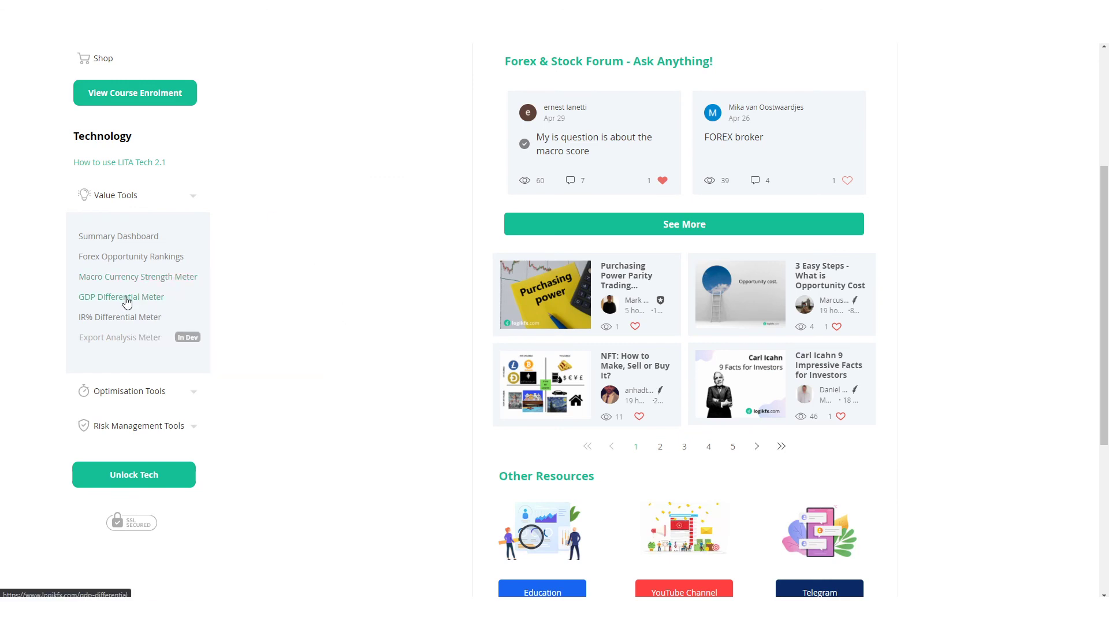
right_click(127, 302)
click(144, 311)
right_click(109, 317)
click(118, 324)
On the Macro Currency Strength Meter, browse the base and quote currency lists without choosing
key(ctrl+Tab)
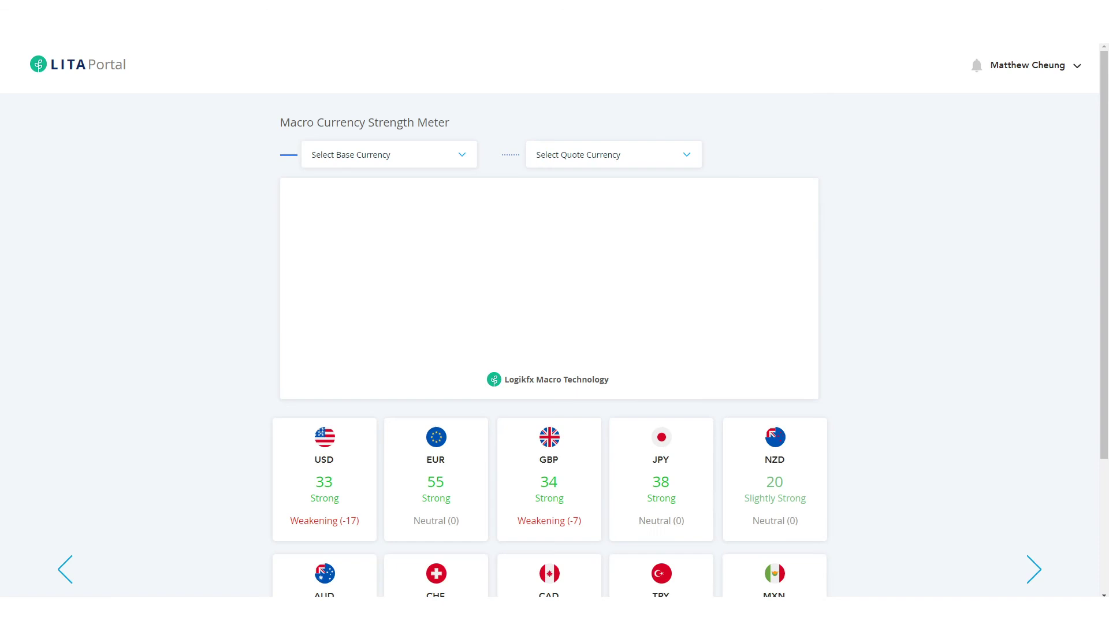
scroll(472, 293, down, 1)
scroll(462, 265, up, 1)
click(421, 154)
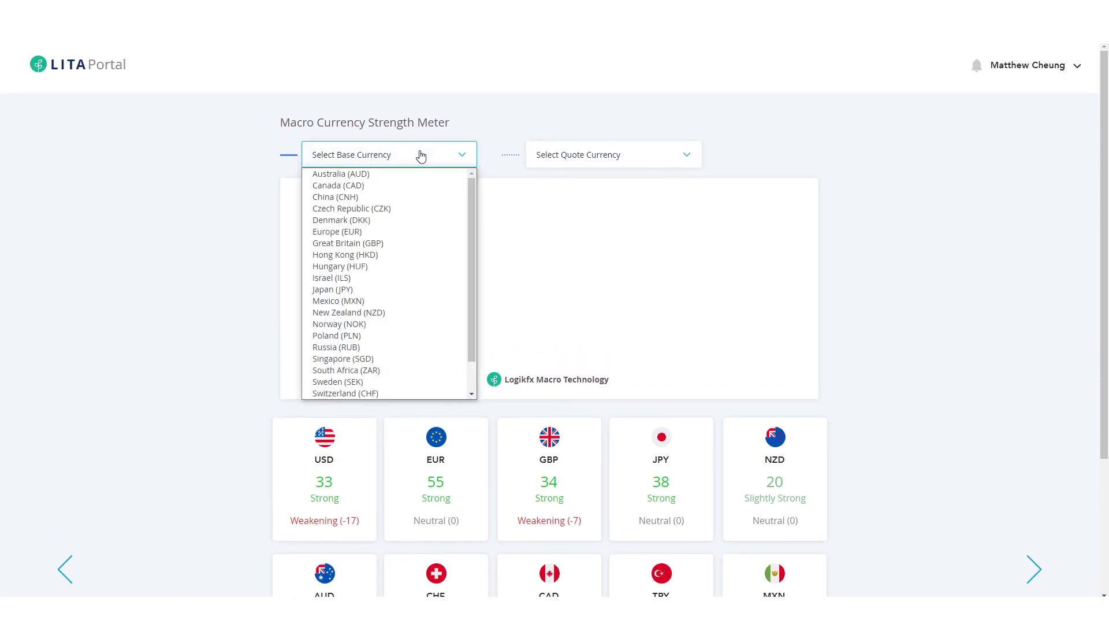
scroll(439, 301, down, 1)
scroll(422, 231, up, 1)
scroll(439, 300, down, 1)
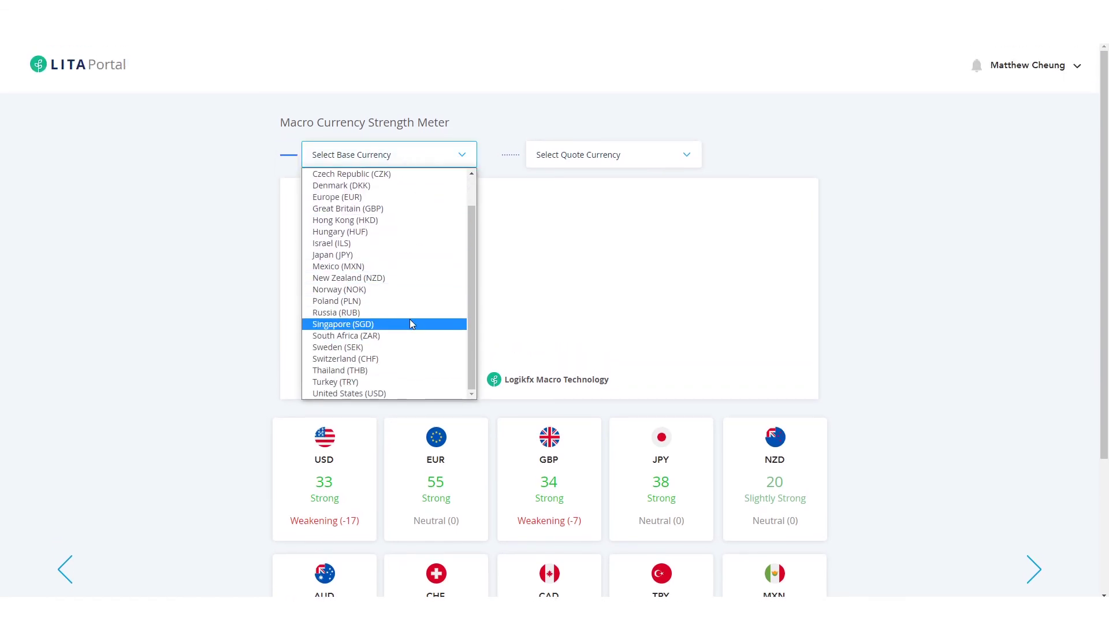
scroll(444, 260, up, 1)
click(594, 151)
scroll(607, 317, down, 3)
scroll(606, 317, up, 1)
click(898, 228)
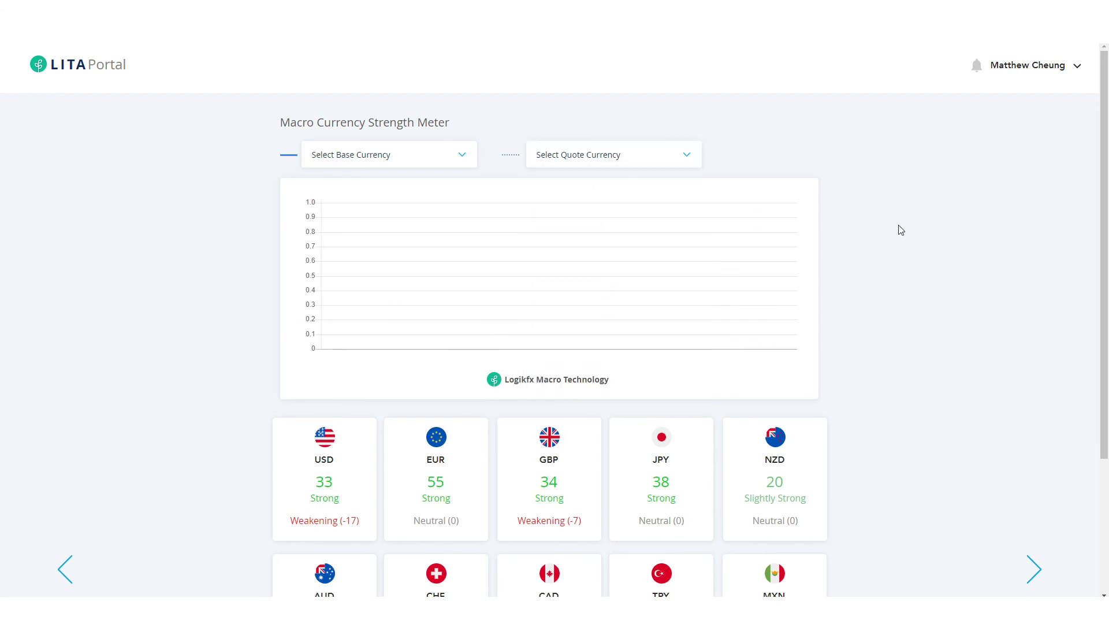
Page the currency strength cards forward to ILS 13, THB 23 and CNH 11
scroll(955, 418, down, 2)
scroll(955, 417, down, 2)
click(1032, 397)
click(1033, 399)
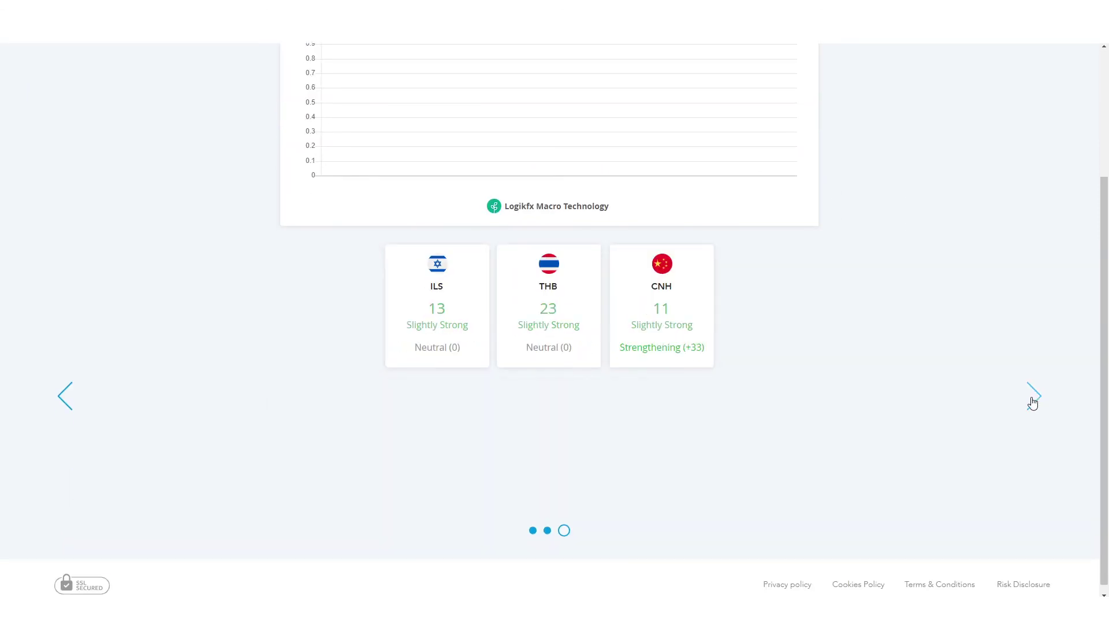
Page the currency strength cards back to the USD, EUR page
click(58, 401)
click(59, 401)
scroll(391, 403, up, 3)
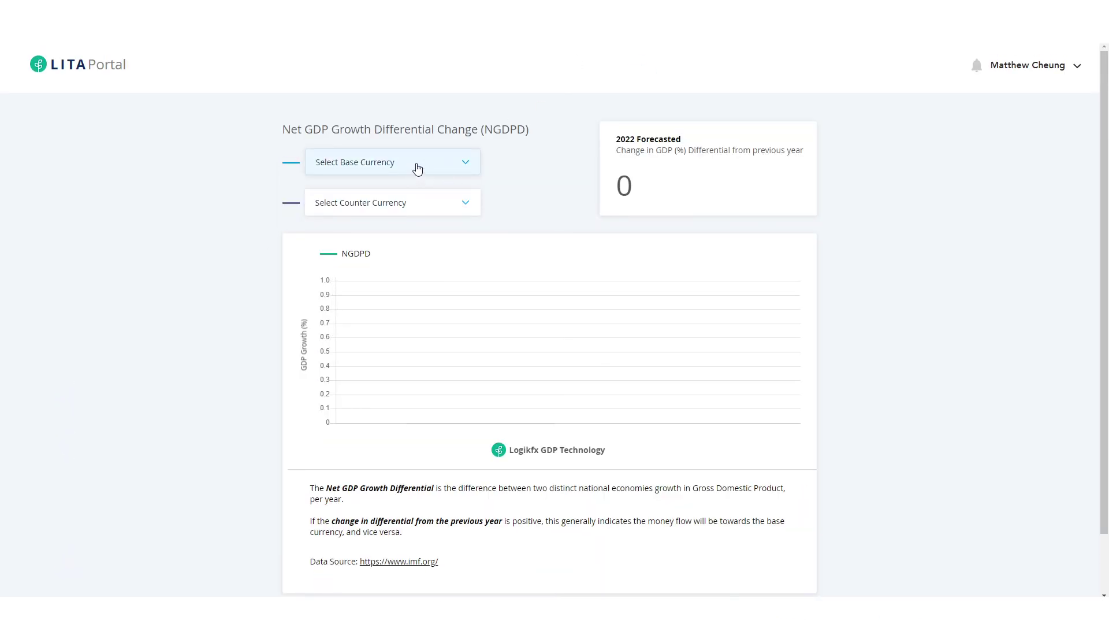
Open and close the GDP differential meter's Base and Counter Currency lists without selecting
click(417, 168)
scroll(456, 272, down, 2)
click(446, 207)
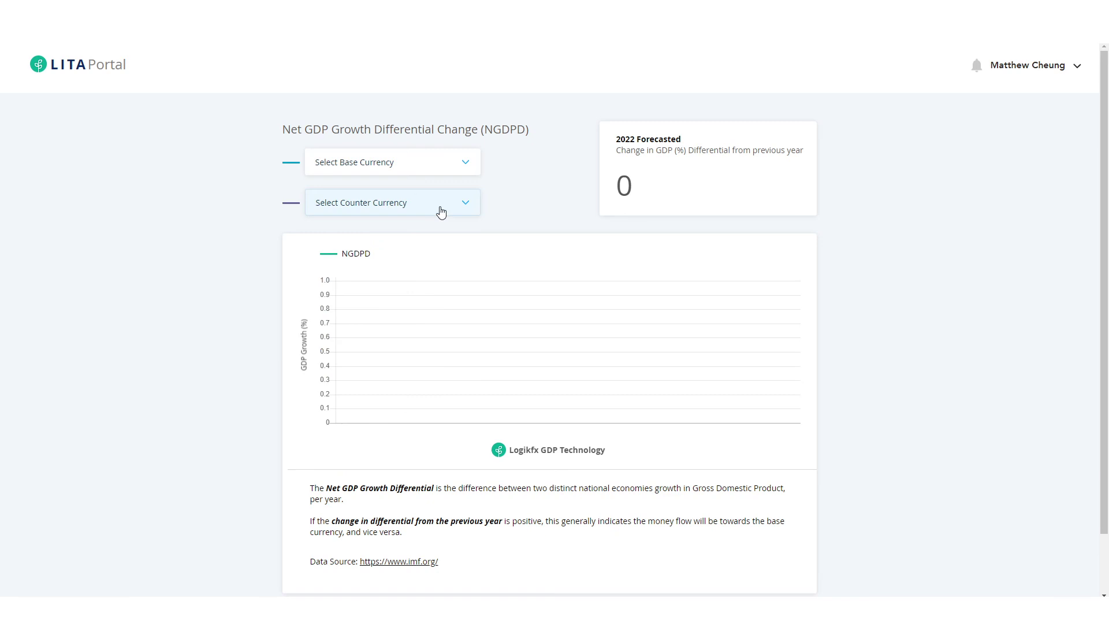
click(445, 208)
scroll(418, 298, down, 1)
click(523, 218)
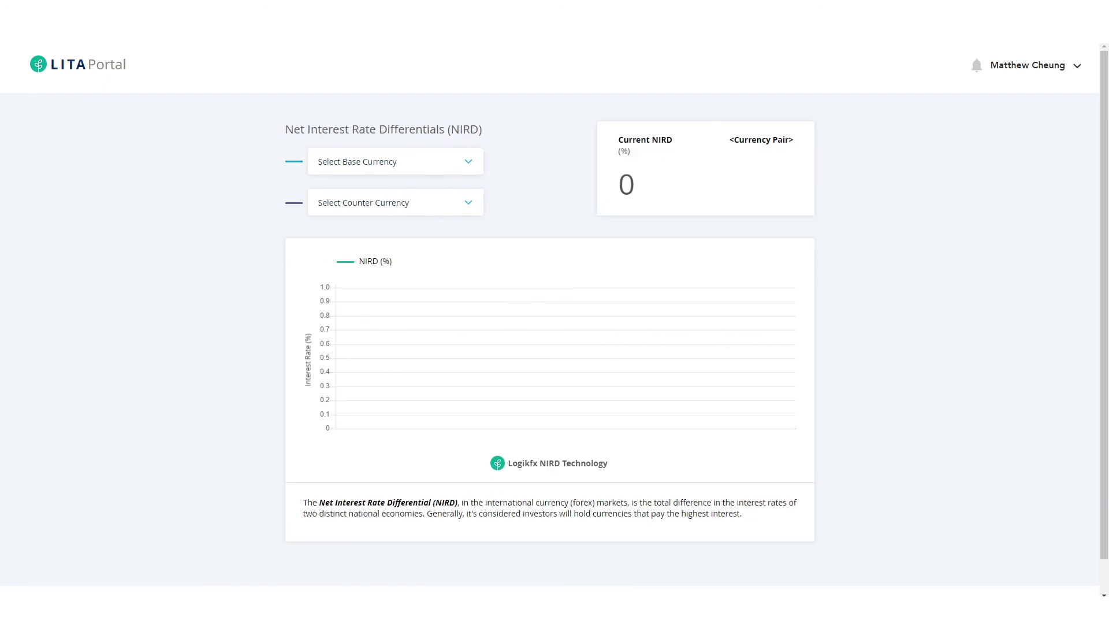
Open and close the interest-rate differential meter's Base and Counter Currency lists without selecting
click(401, 171)
click(403, 172)
click(403, 172)
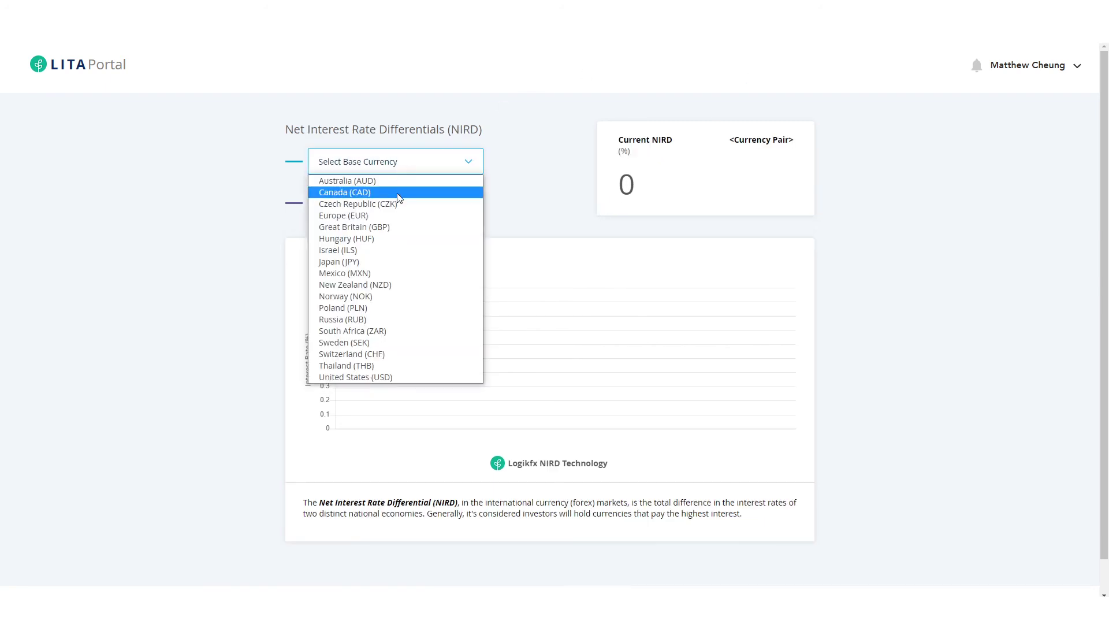
click(462, 202)
click(462, 202)
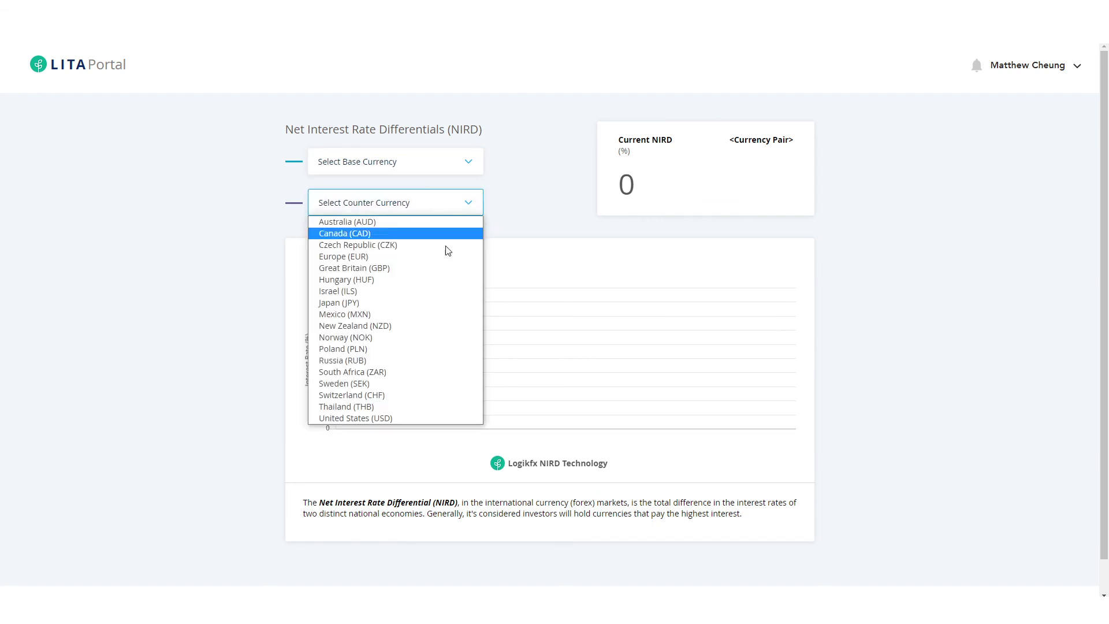
click(555, 207)
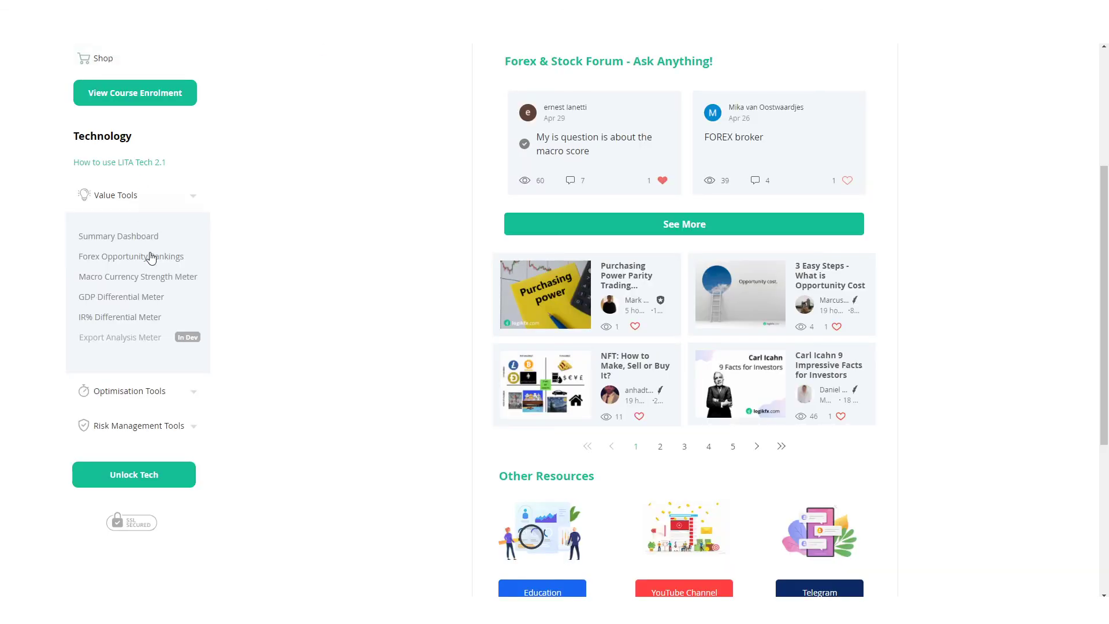
Expand Optimisation Tools to list Commitments of Traders (COTA) and Candlestick Analysis
click(139, 389)
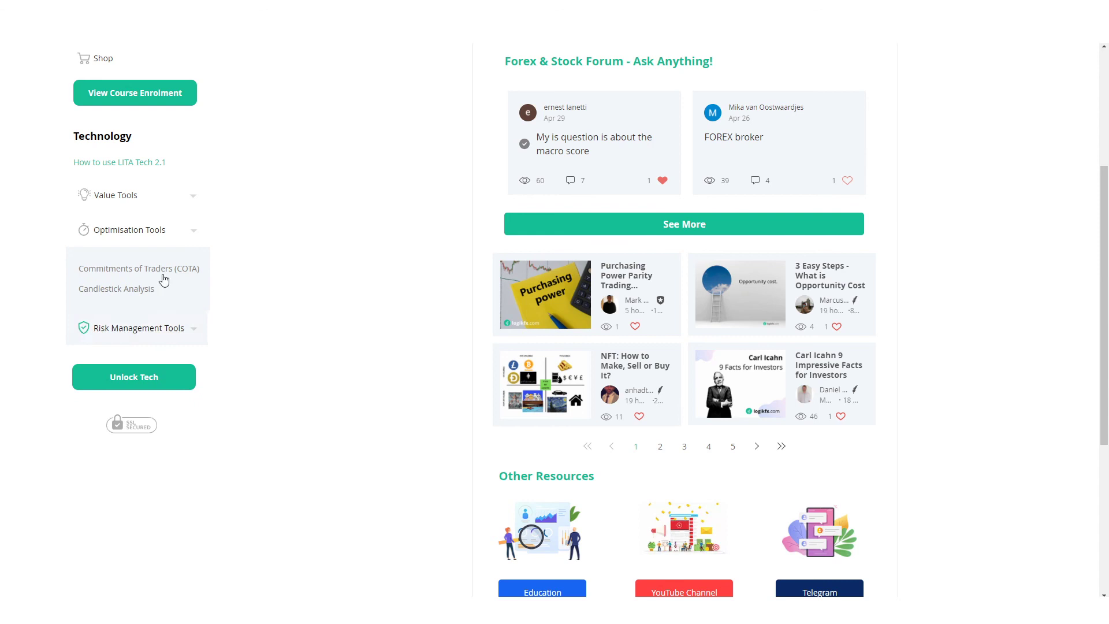
scroll(307, 314, up, 4)
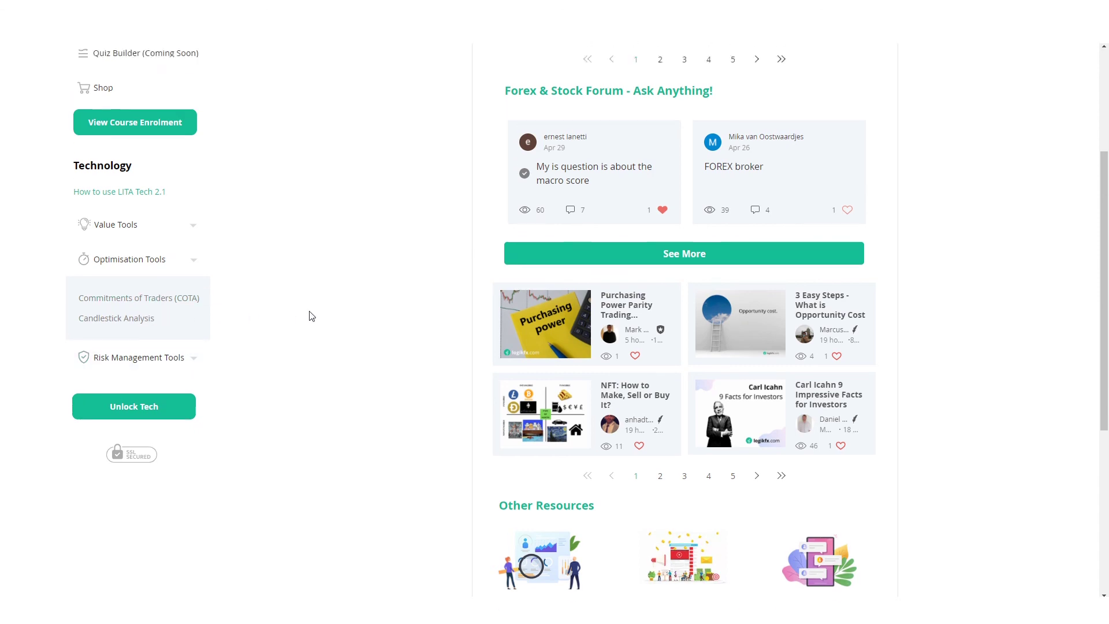